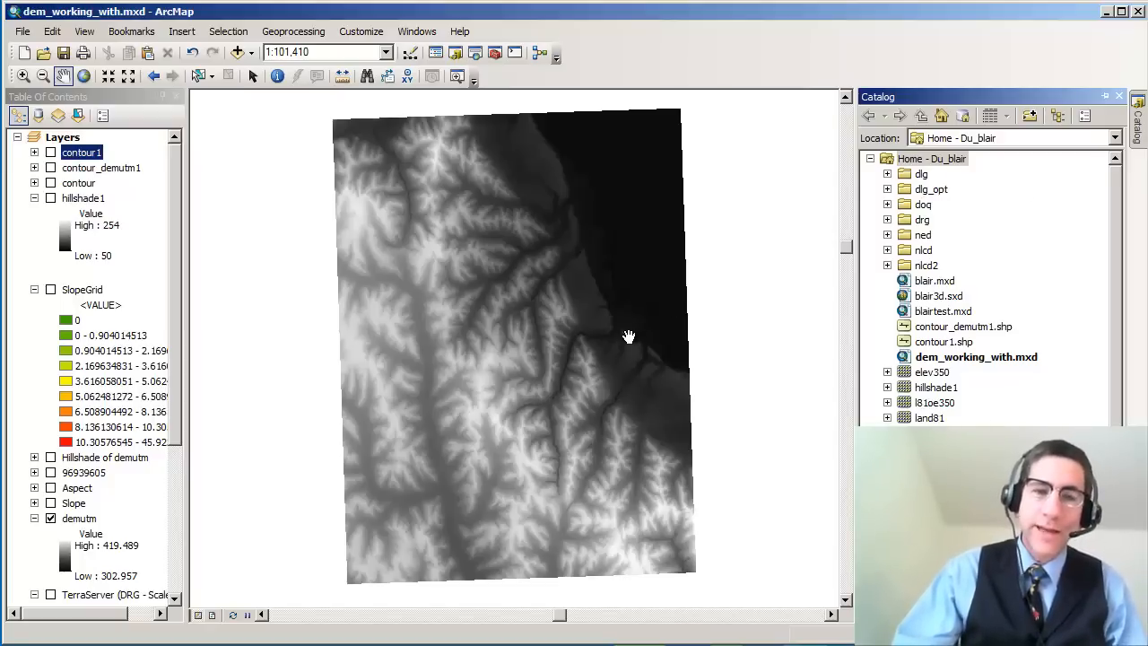
Search the tools for slope and open the Slope (Spatial Analyst) tool.
left_click(400, 38)
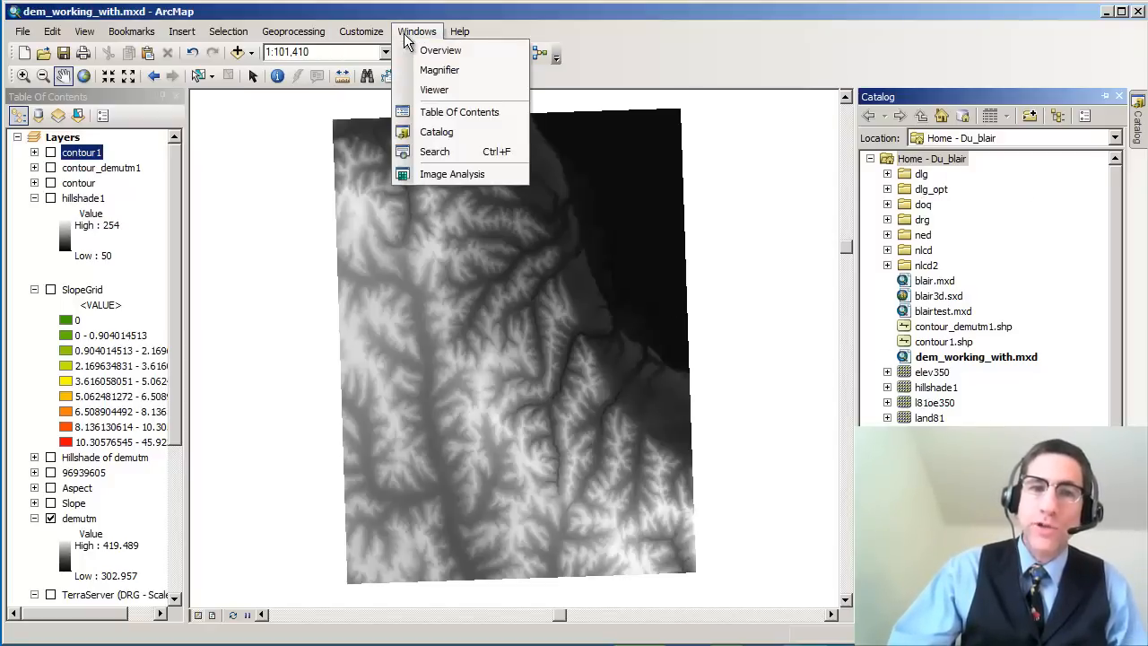
left_click(465, 145)
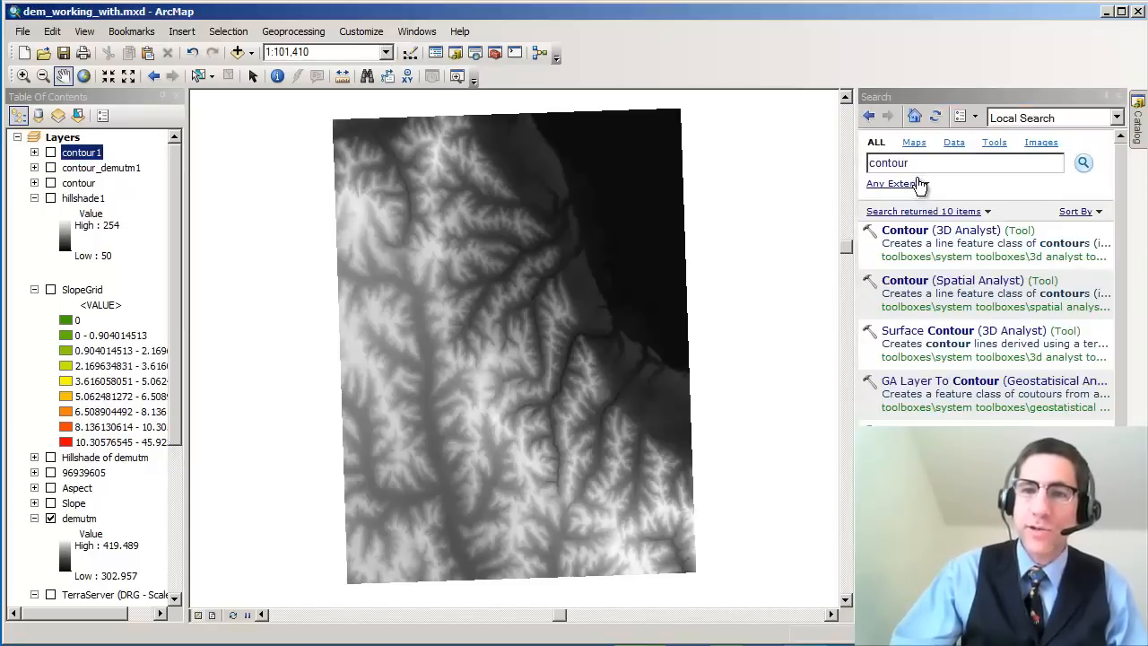
left_click_drag(928, 164, 842, 162)
type("slope")
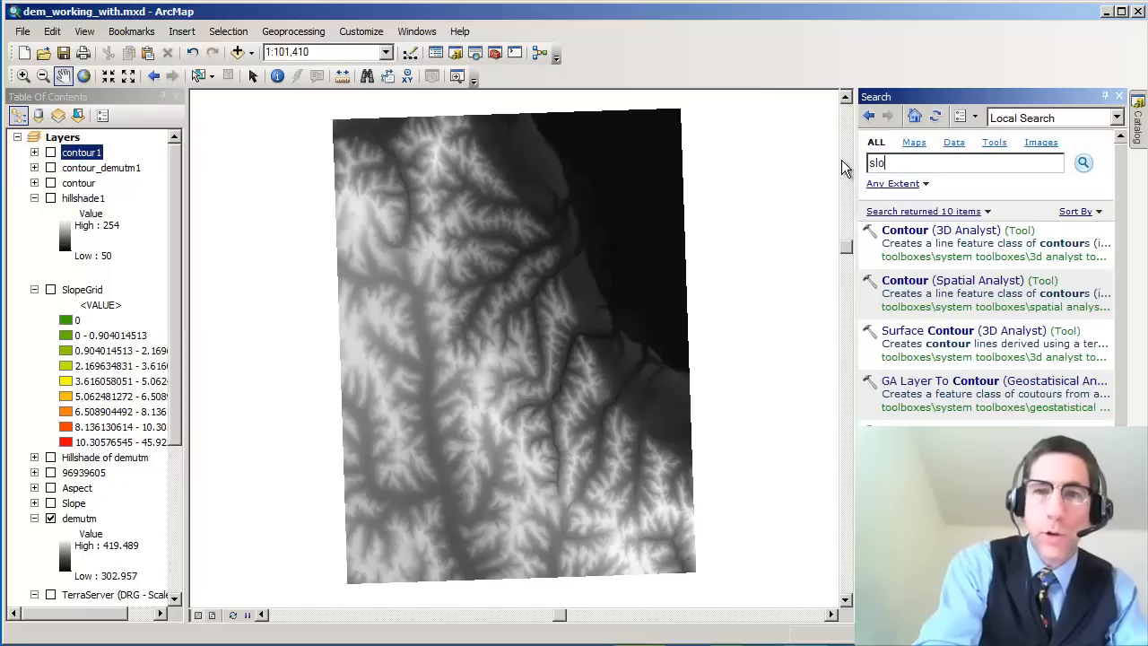
key("Return")
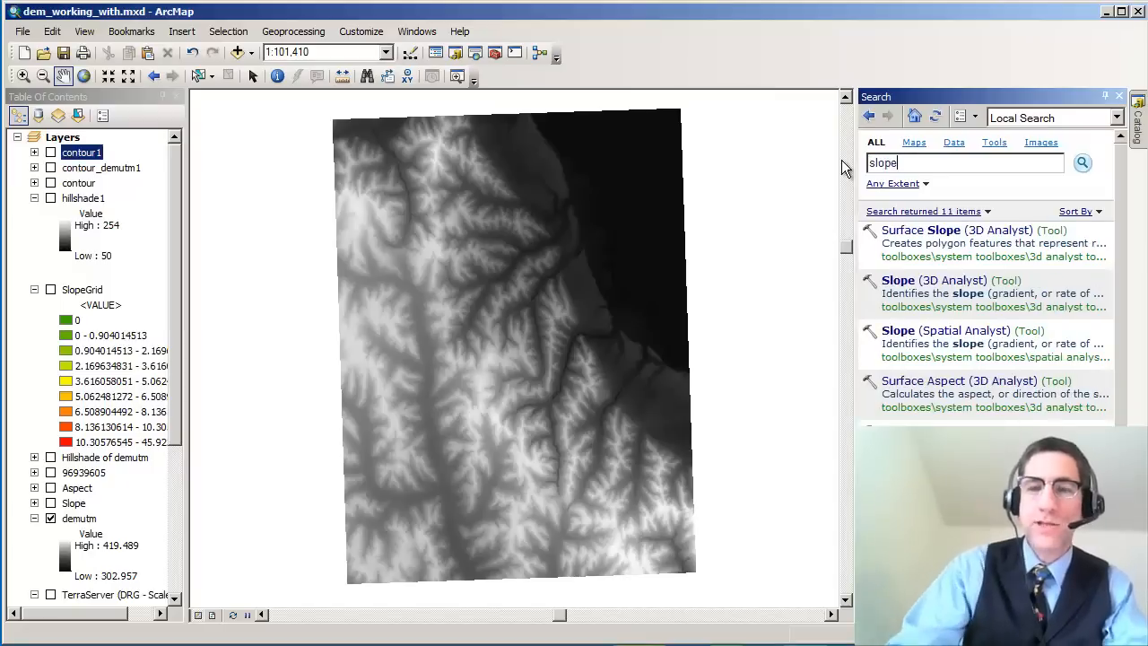
left_click(957, 335)
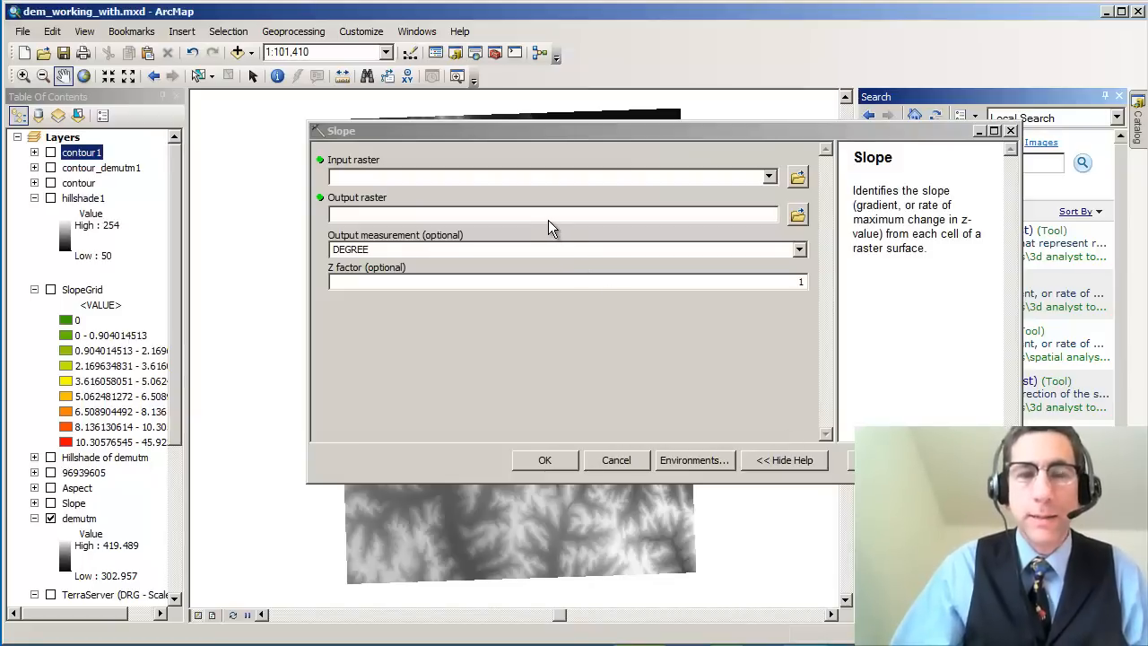
Set the Slope tool's input raster to demutm and name the output raster slope1 in the du_blair folder.
left_click(771, 178)
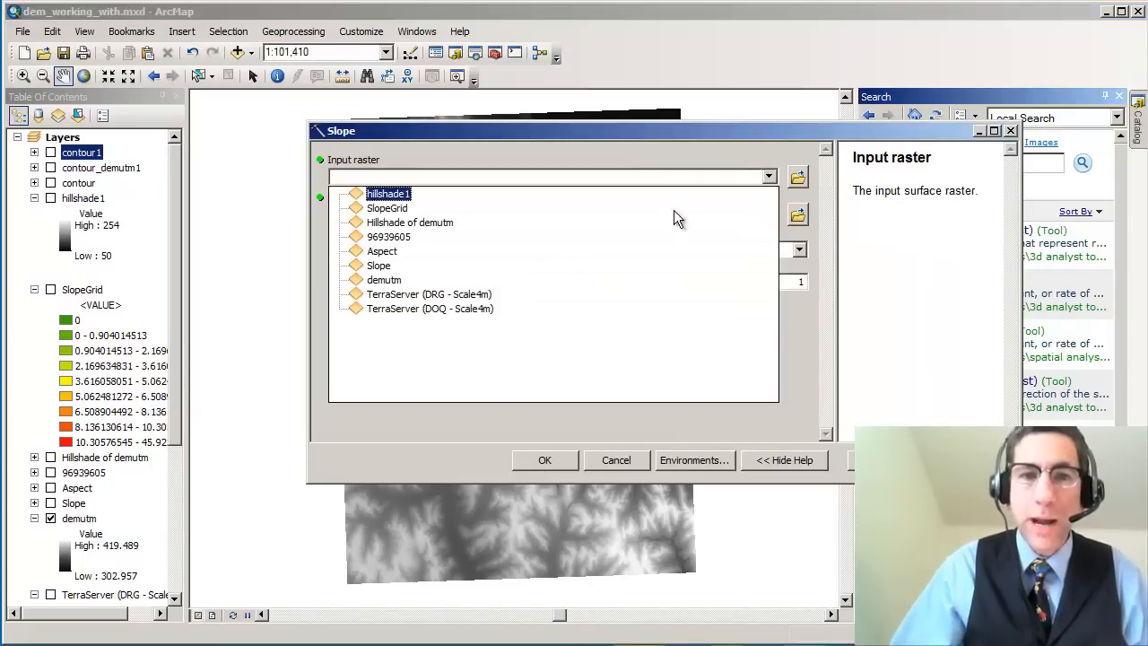
left_click(395, 280)
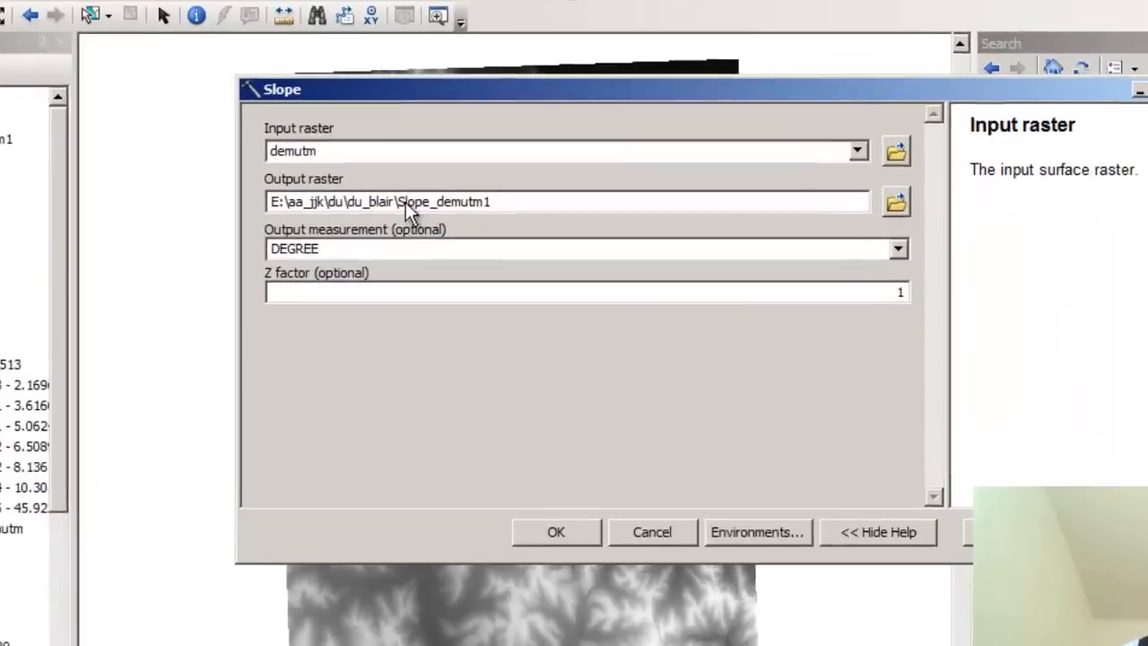
left_click_drag(405, 202, 582, 204)
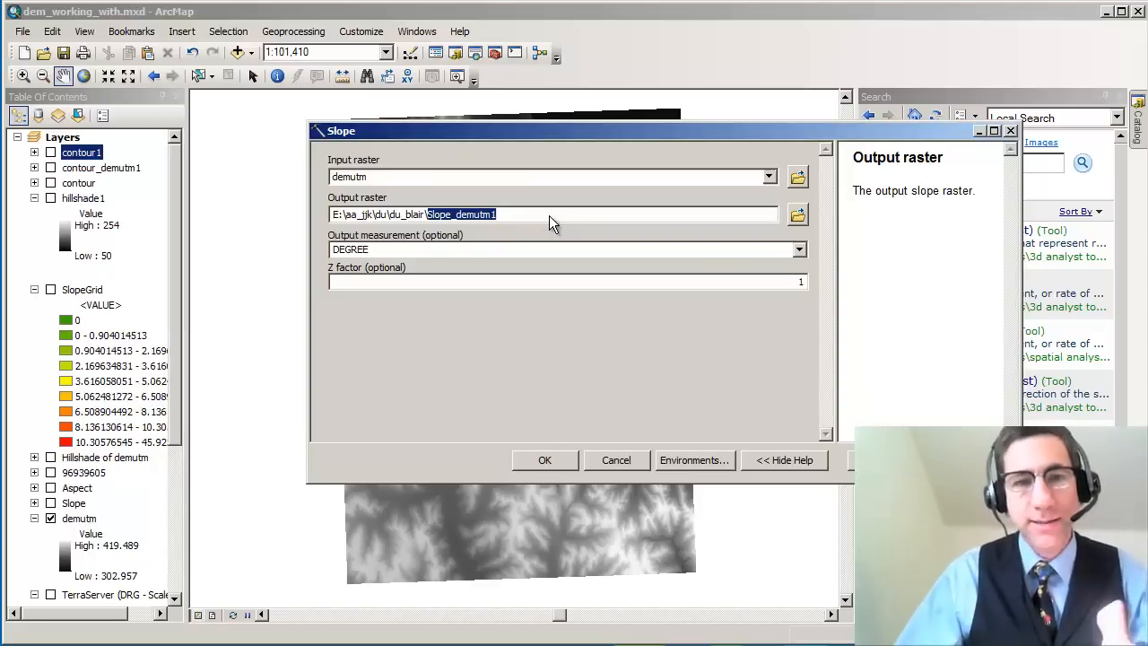
left_click(512, 219)
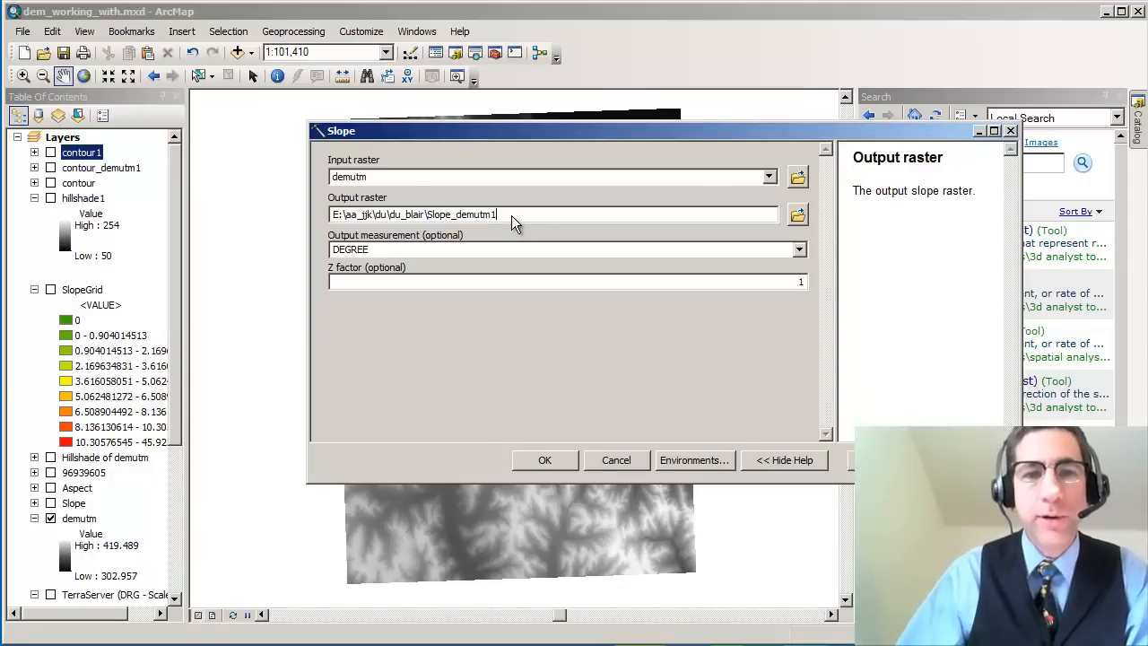
key("BackSpace")
key("BackSpace")
key("BackSpace")
key("BackSpace")
key("BackSpace")
key("BackSpace")
key("BackSpace")
key("BackSpace")
key("BackSpace")
key("BackSpace")
key("BackSpace")
key("BackSpace")
key("BackSpace")
type("slope")
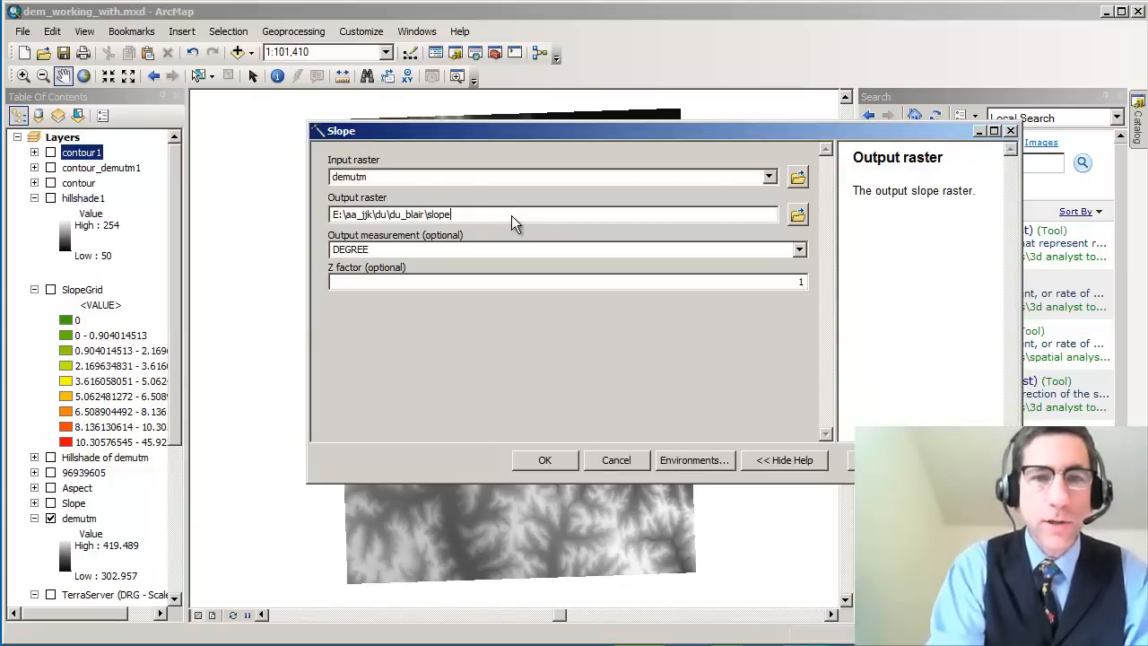
type("1")
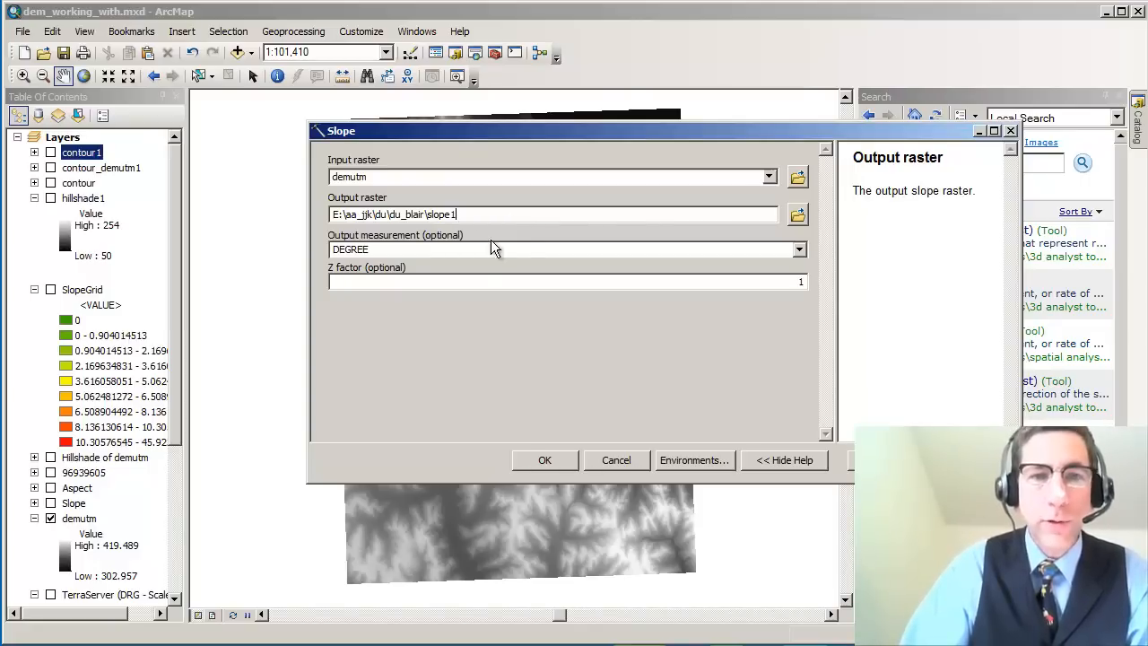
Keep DEGREE as the output measurement and run the Slope tool.
left_click(799, 251)
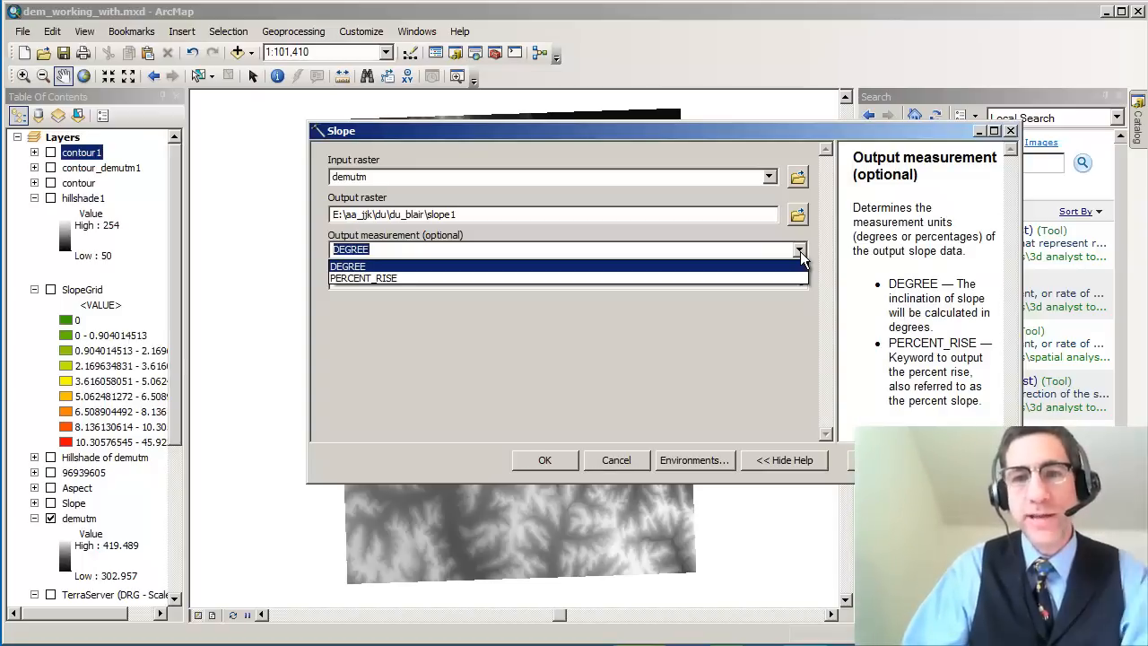
left_click(800, 253)
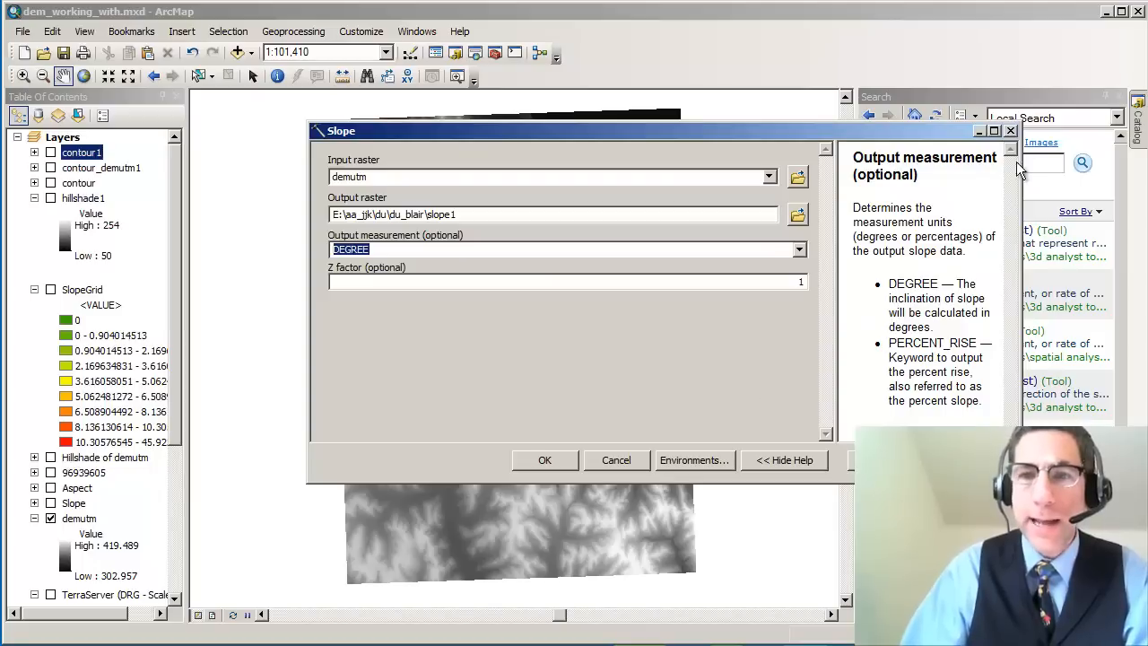
left_click(556, 463)
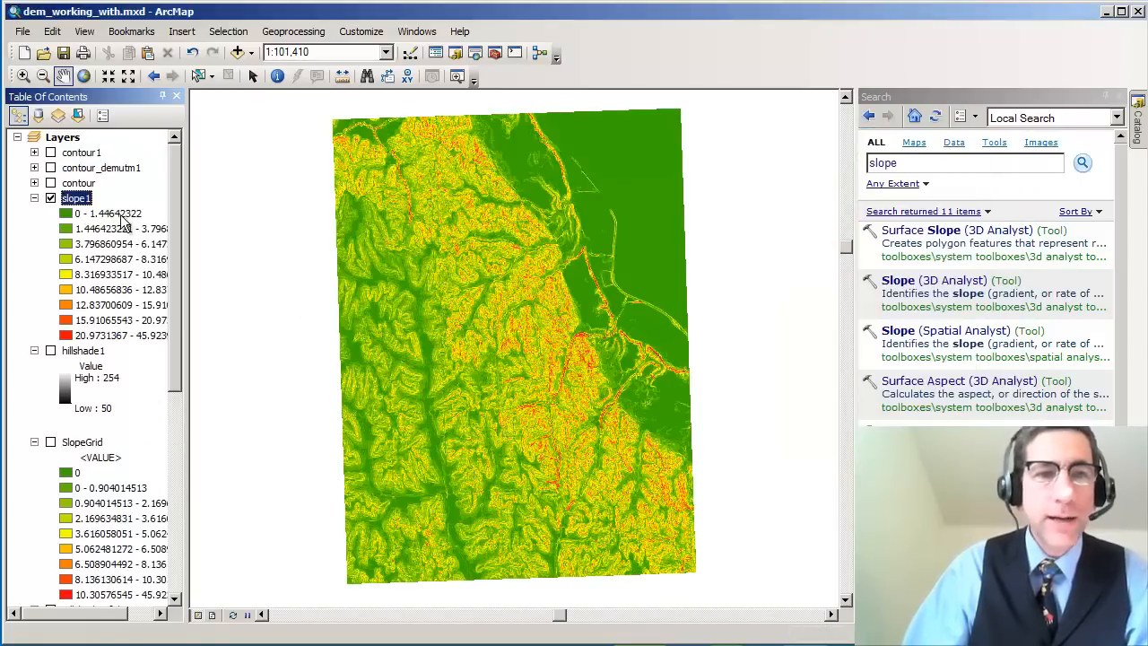
In the slope1 layer's symbology properties, set the number of classes to 5.
right_click(79, 199)
left_click(196, 464)
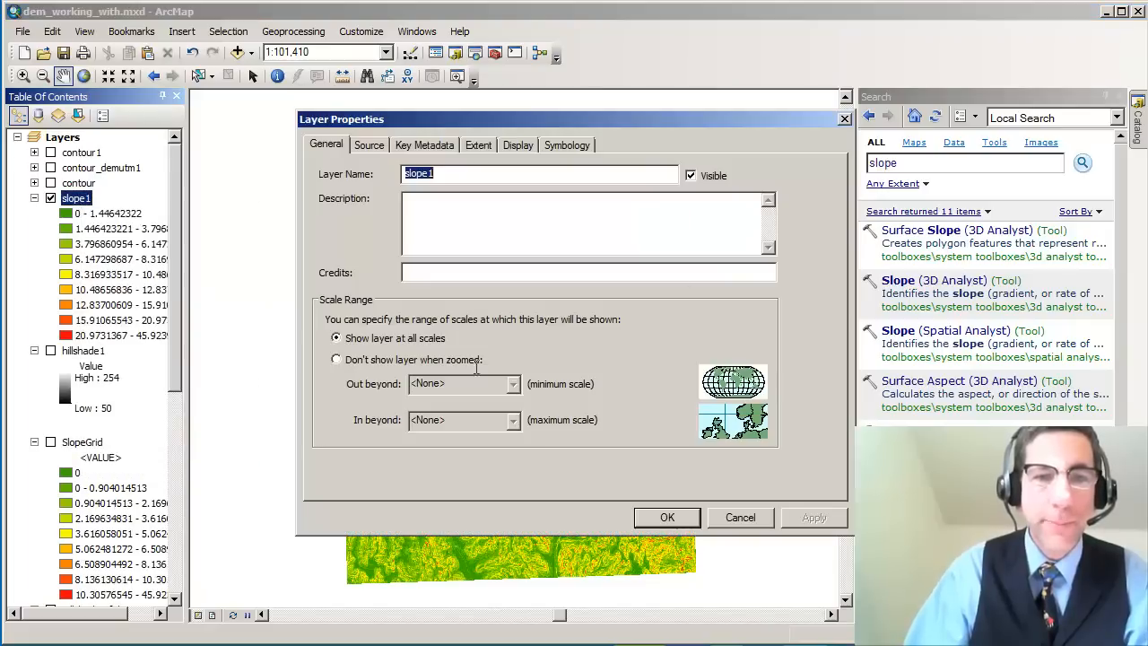
left_click(556, 146)
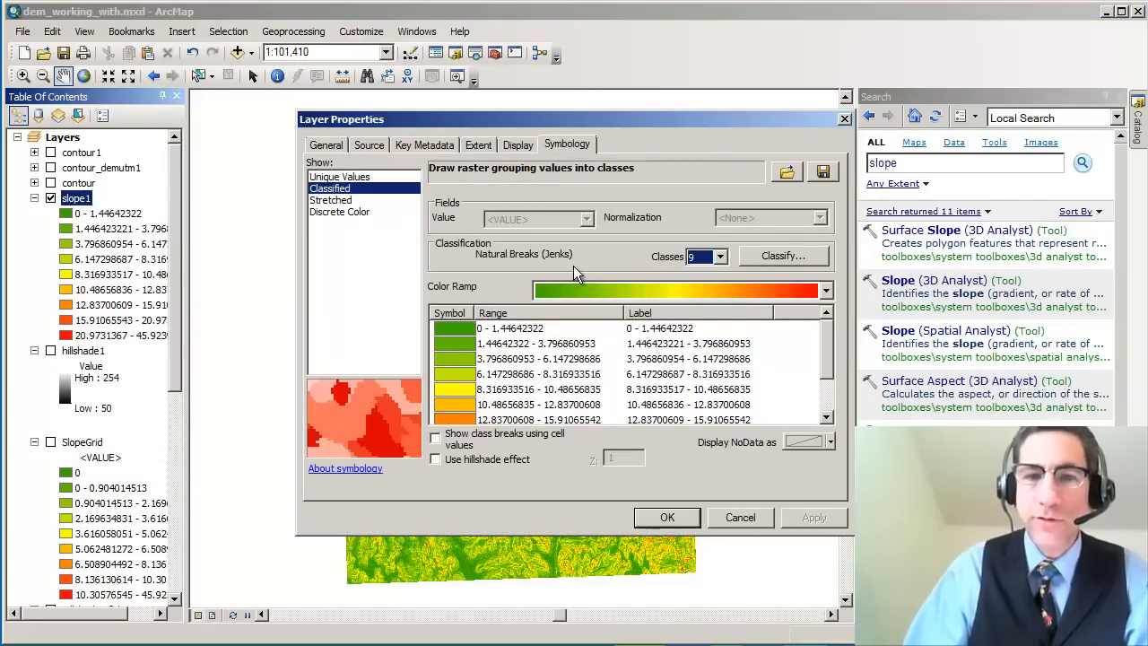
left_click(721, 257)
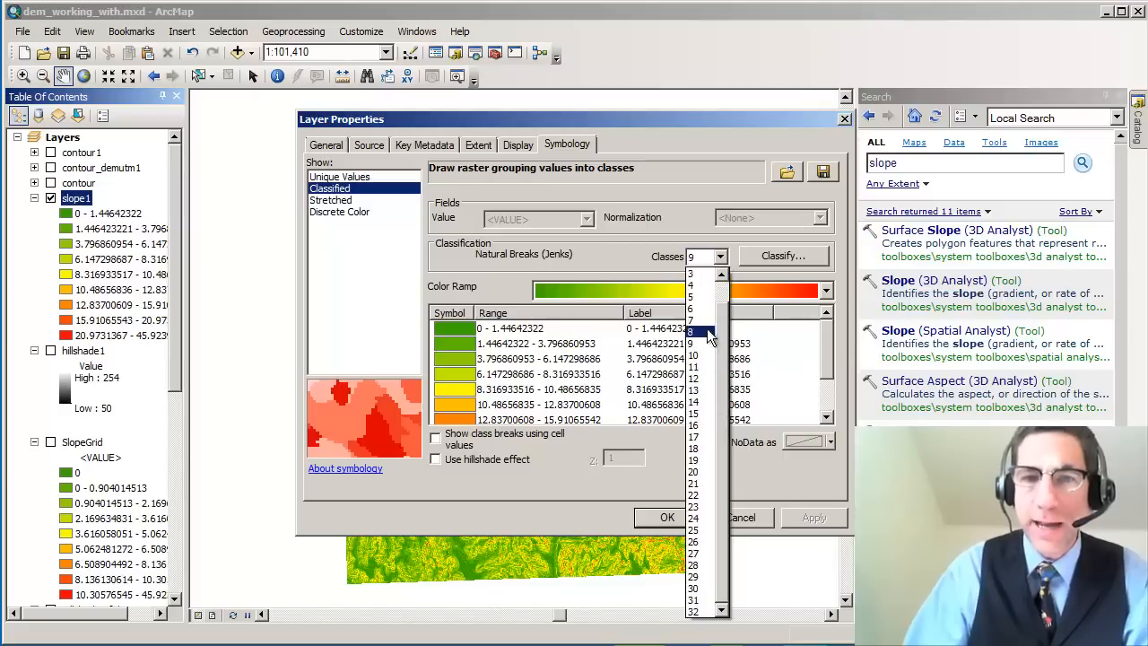
left_click(705, 297)
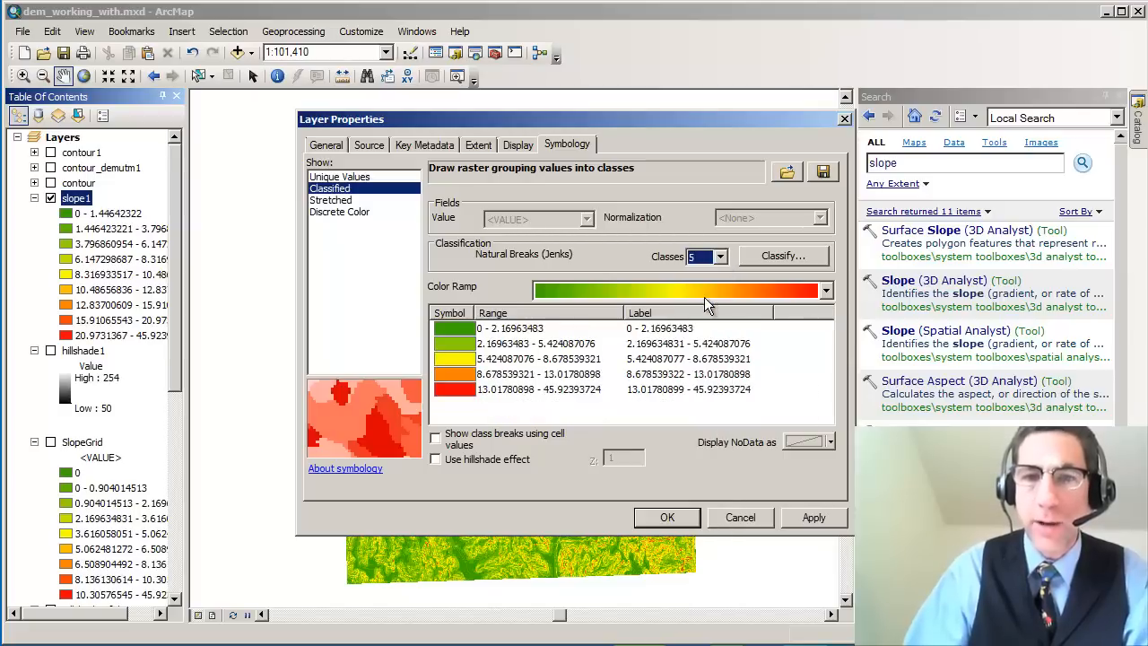
Change the slope1 classification method to Quantile and apply the new symbology to the layer.
left_click(758, 260)
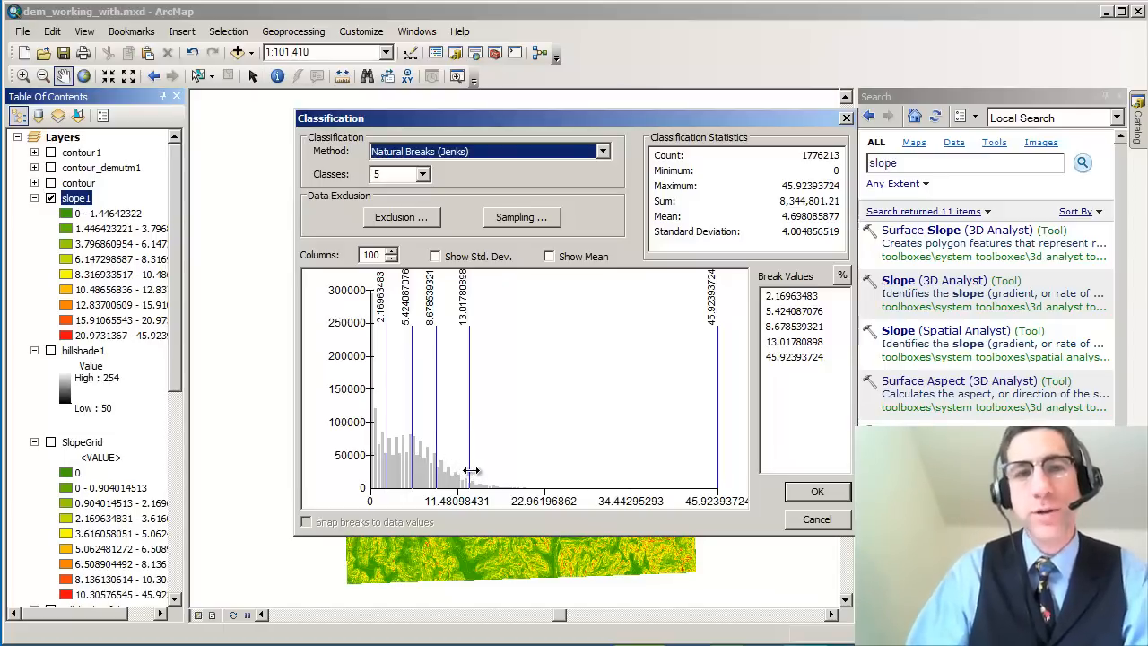
left_click(598, 154)
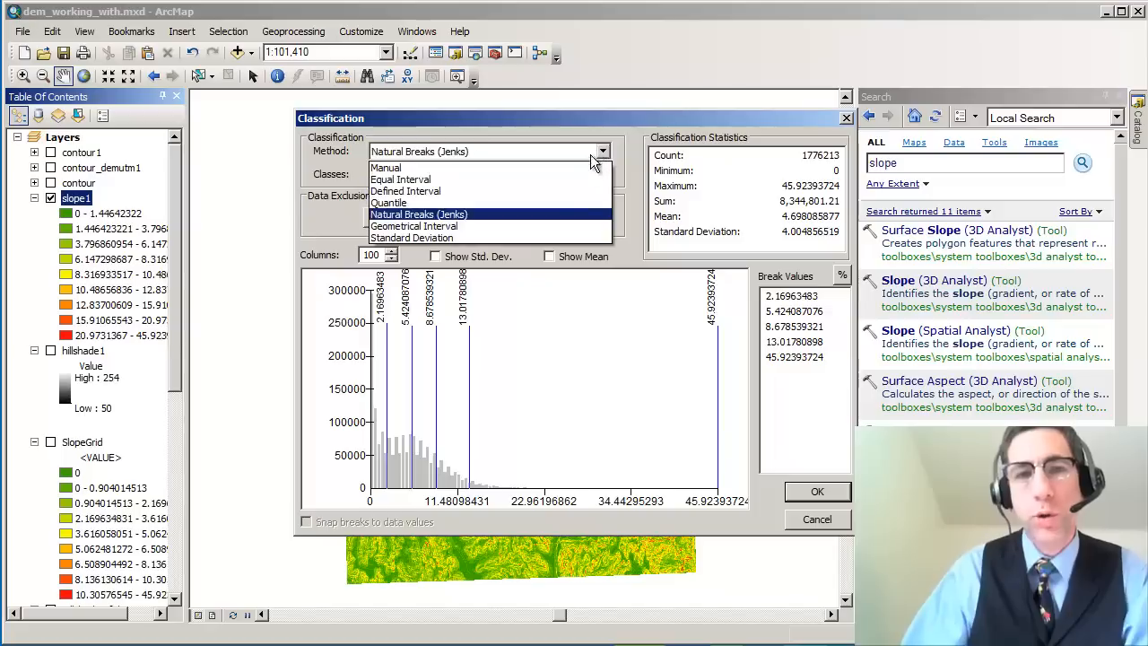
left_click(556, 203)
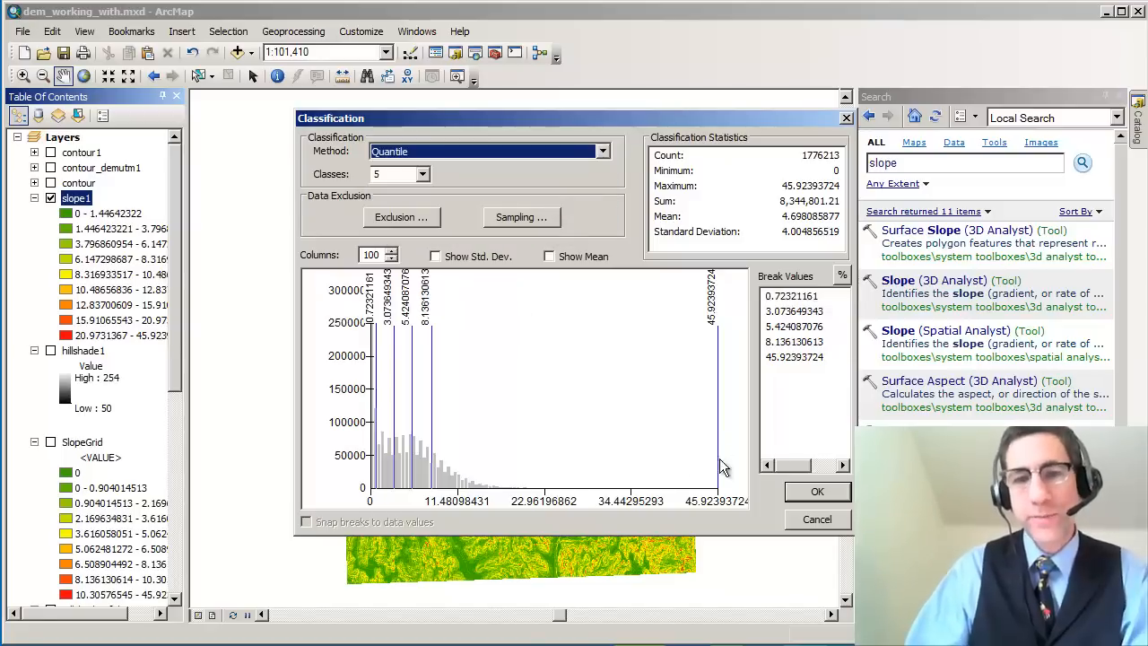
left_click(805, 496)
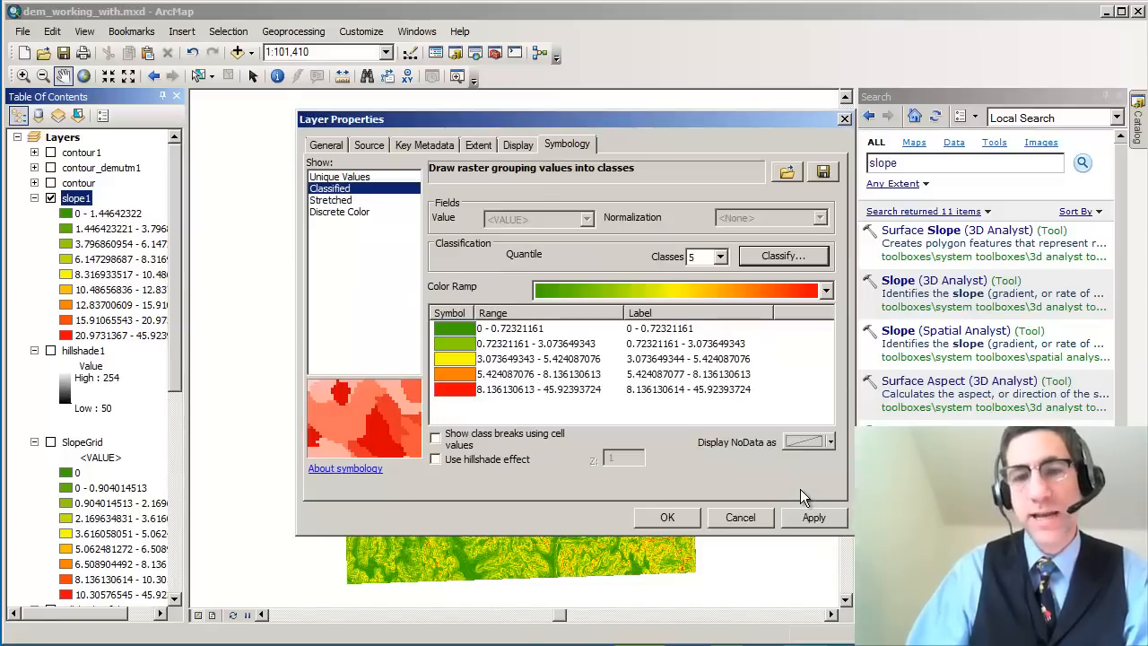
left_click(809, 517)
left_click(667, 518)
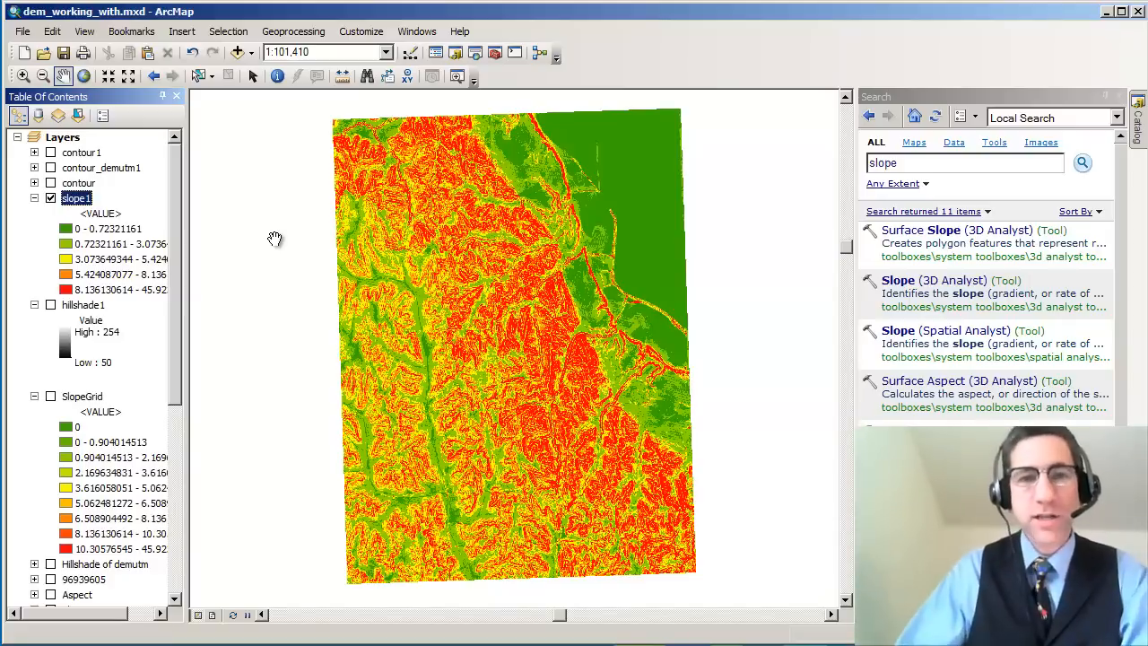
Turn on the hillshade1 layer beneath slope1.
left_click(23, 75)
left_click_drag(568, 281, 519, 336)
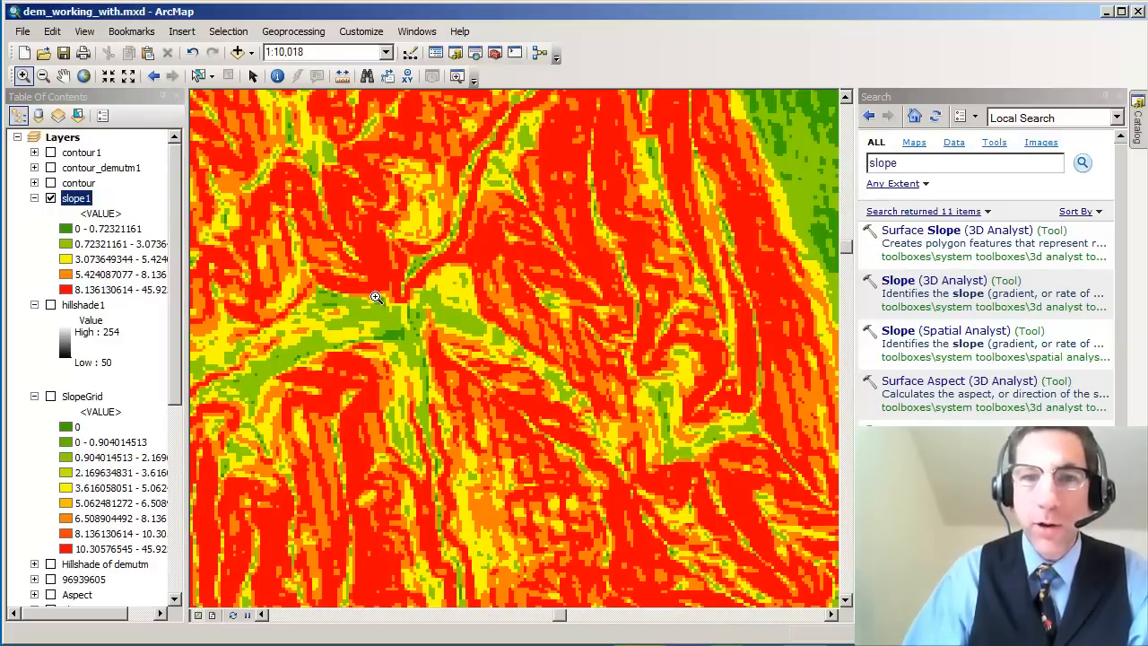
left_click(60, 198)
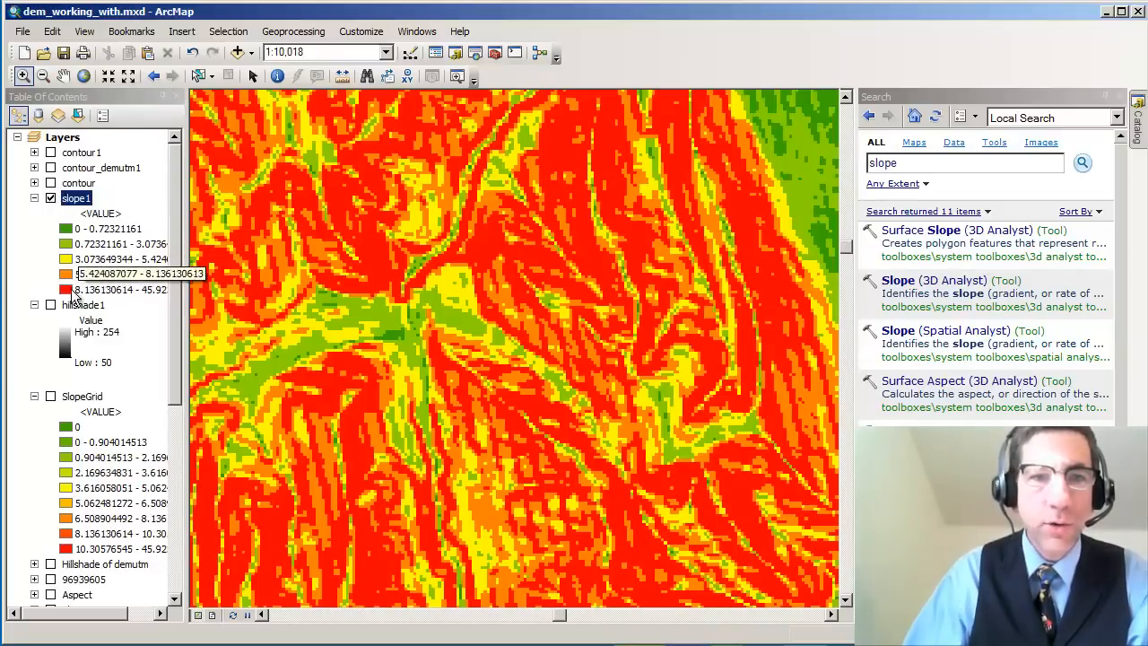
left_click(51, 305)
Set the display transparency of the slope1 layer to 50% and apply it.
right_click(77, 200)
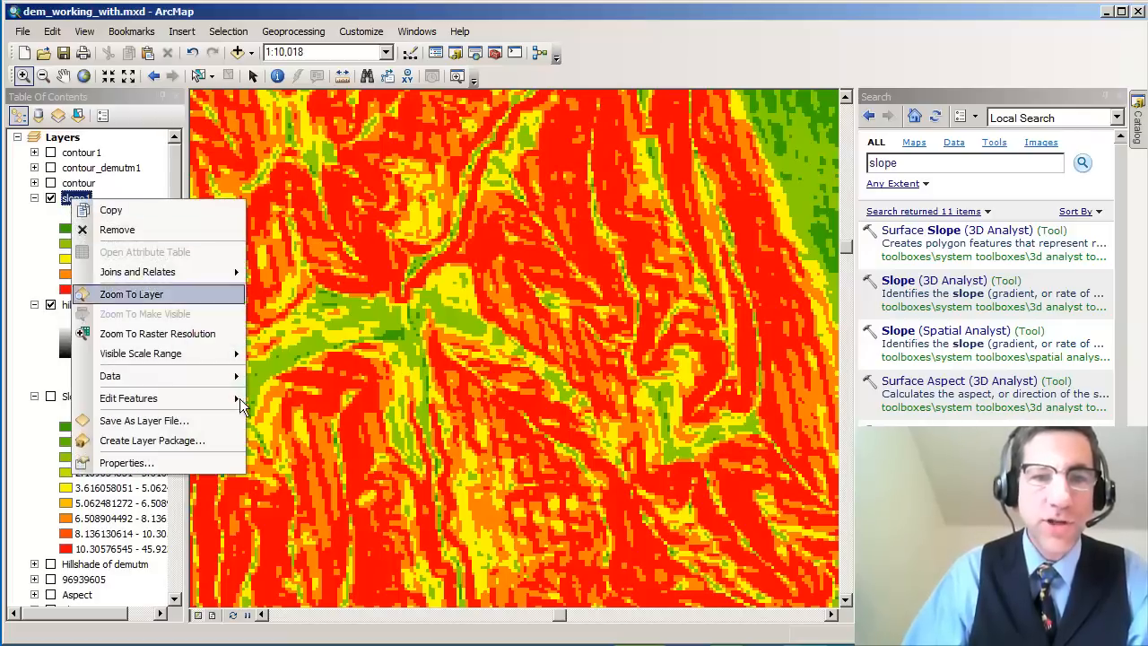
left_click(127, 463)
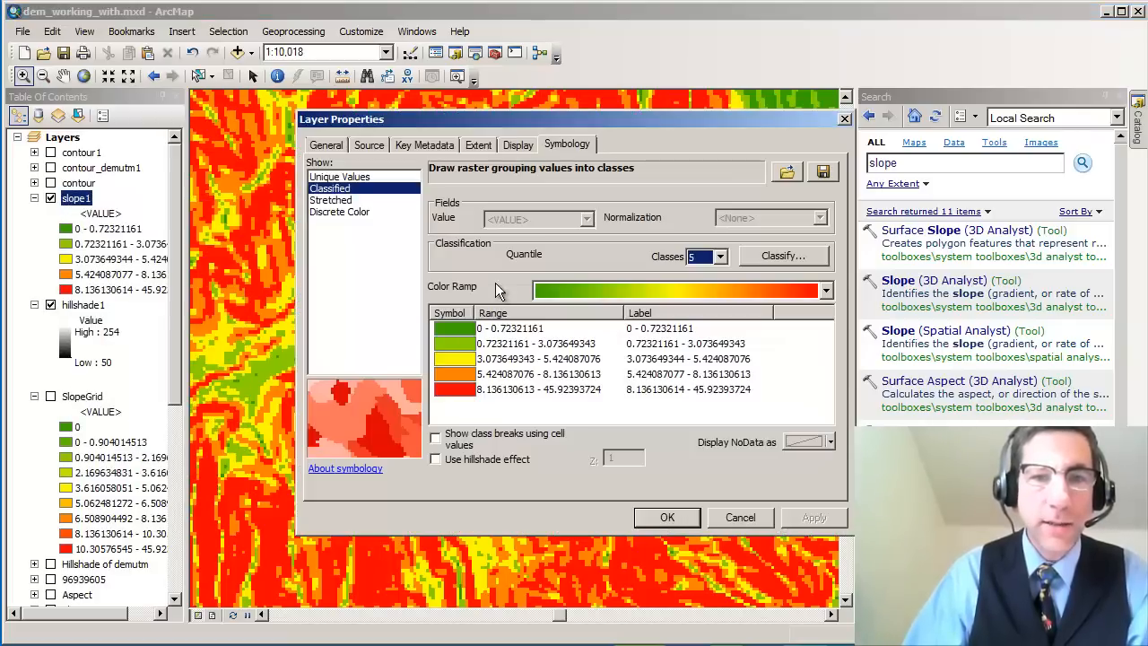
left_click(518, 145)
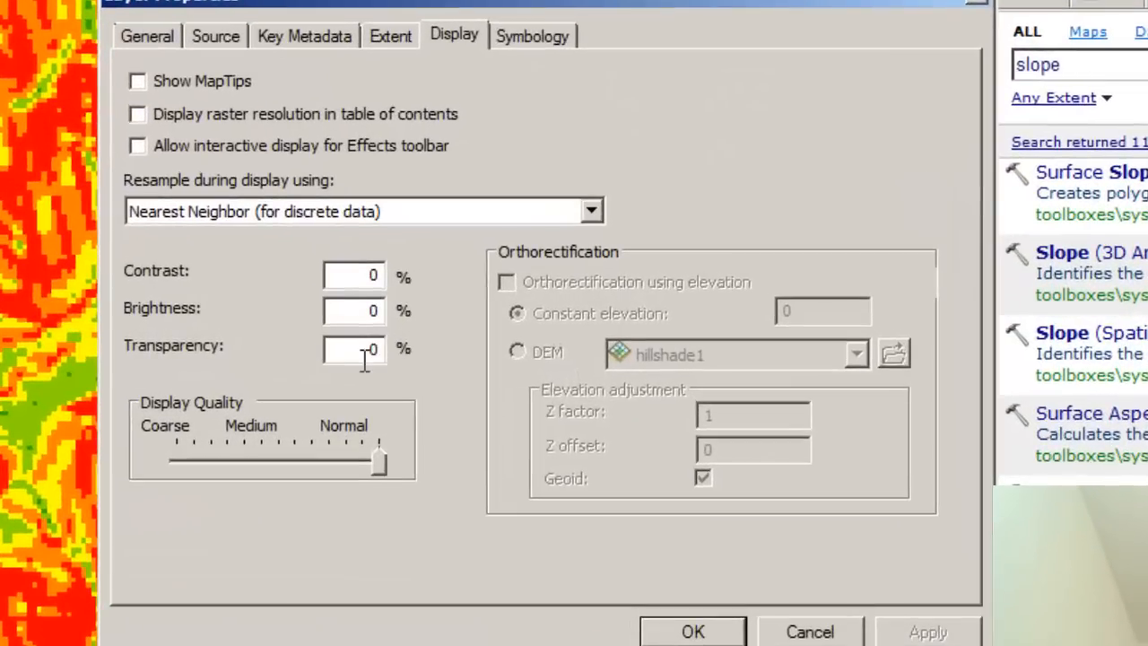
double_click(437, 345)
type("50")
left_click(979, 633)
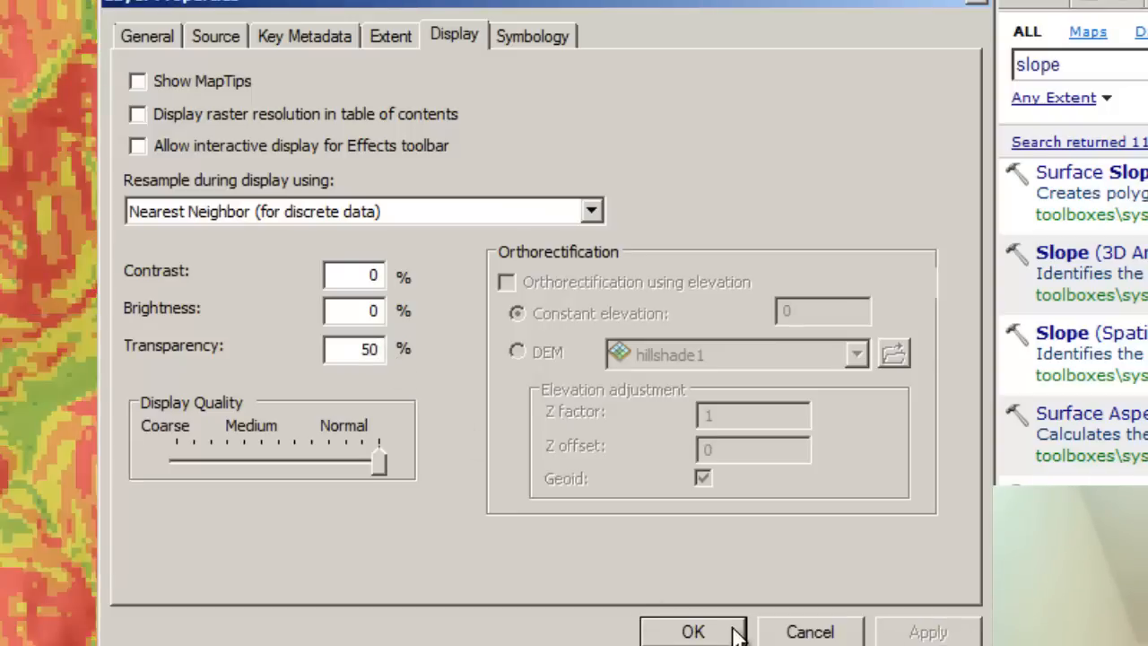
left_click(734, 630)
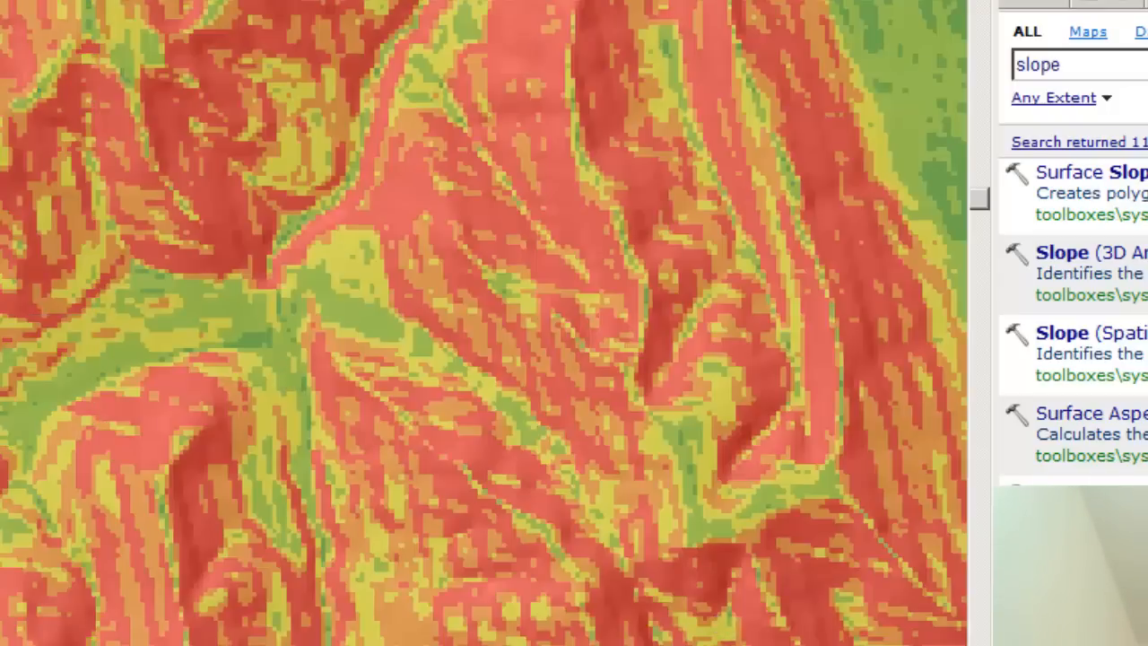
Examine the slope1 layer's source properties down to its spatial reference and linear unit.
scroll(449, 357, "down", 6)
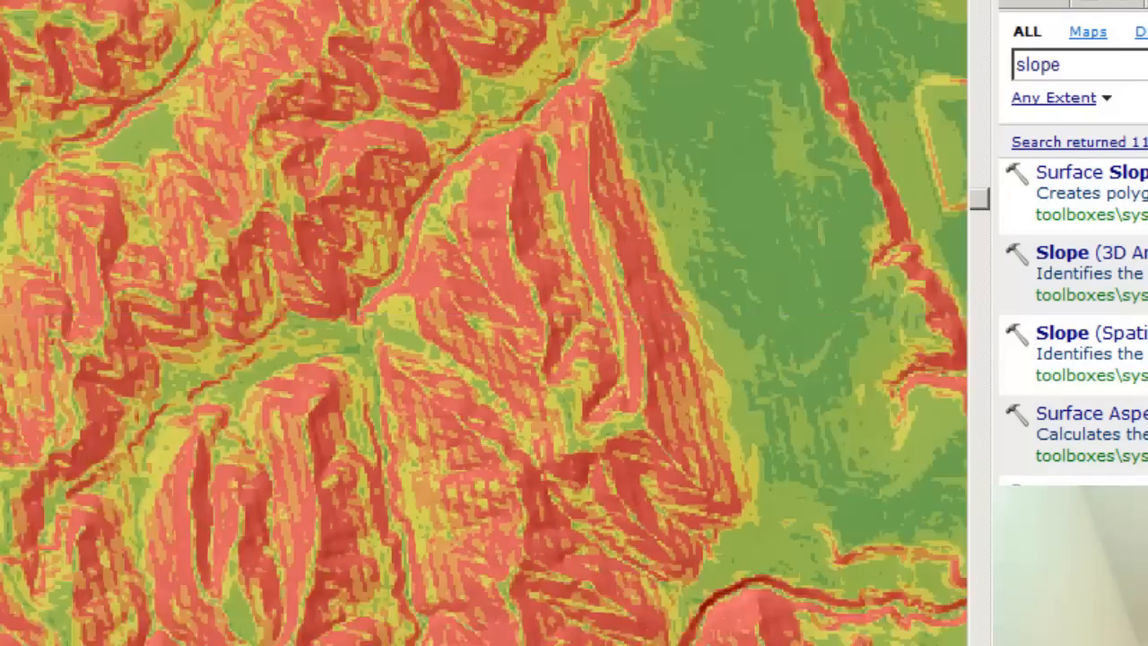
scroll(485, 323, "down", 2)
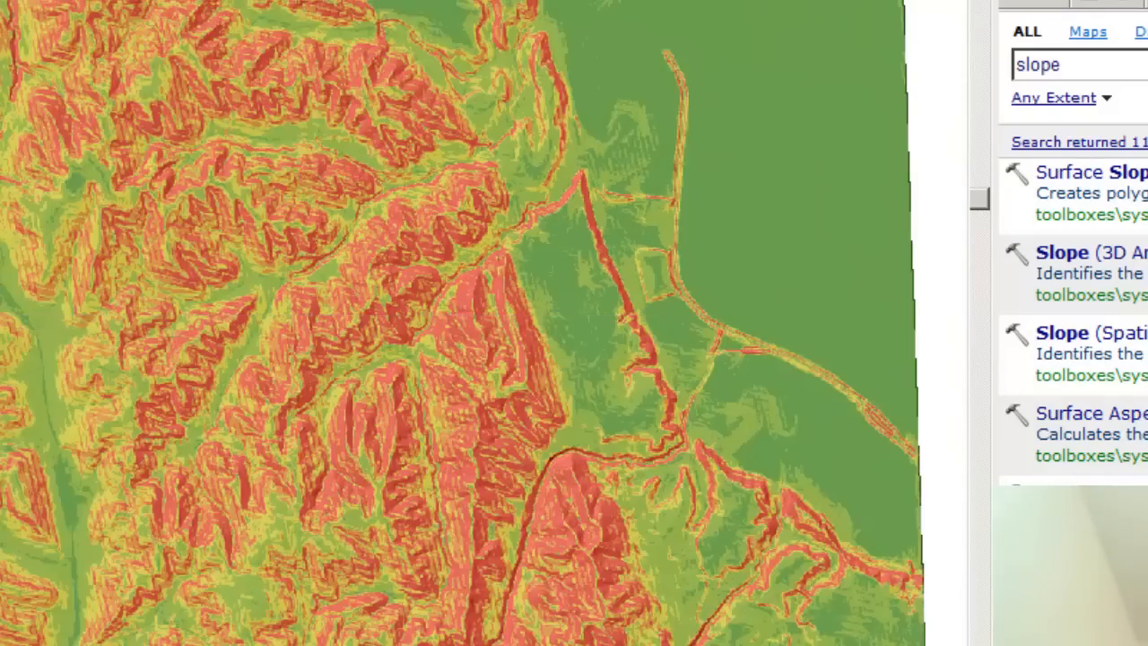
scroll(443, 375, "down", 1)
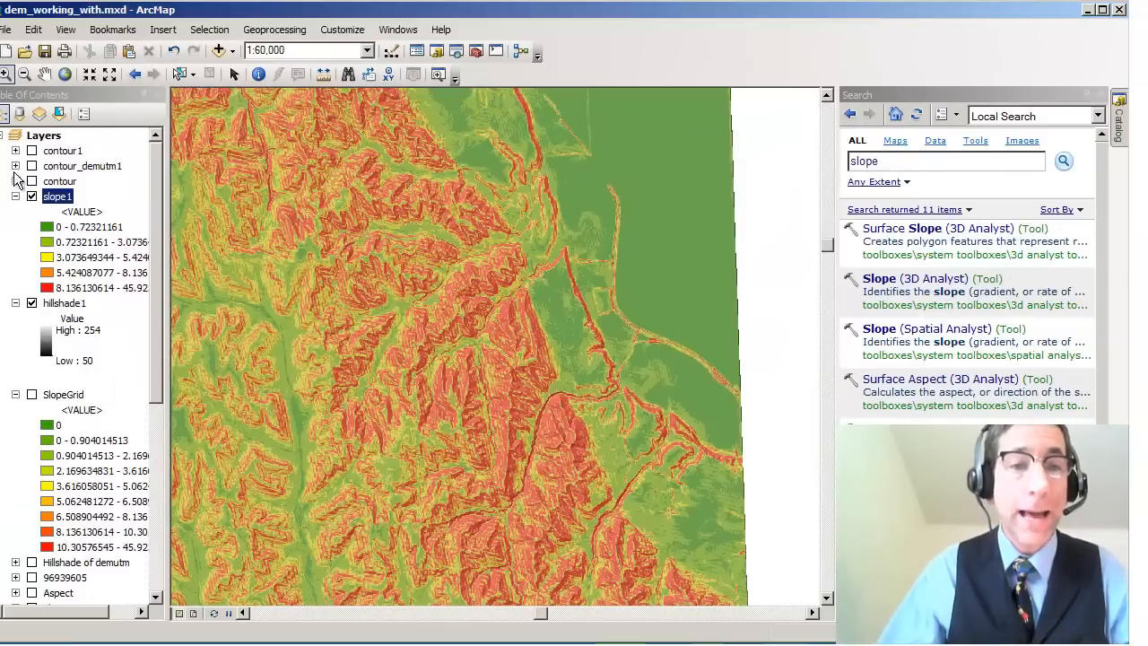
right_click(69, 201)
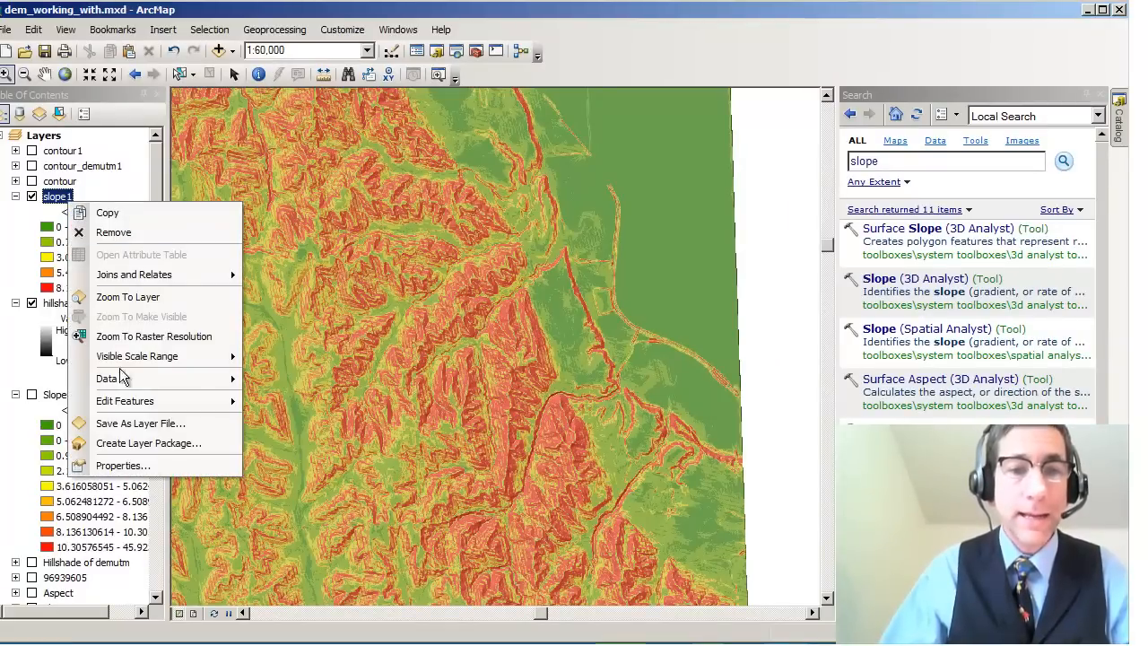
left_click(147, 465)
left_click(309, 146)
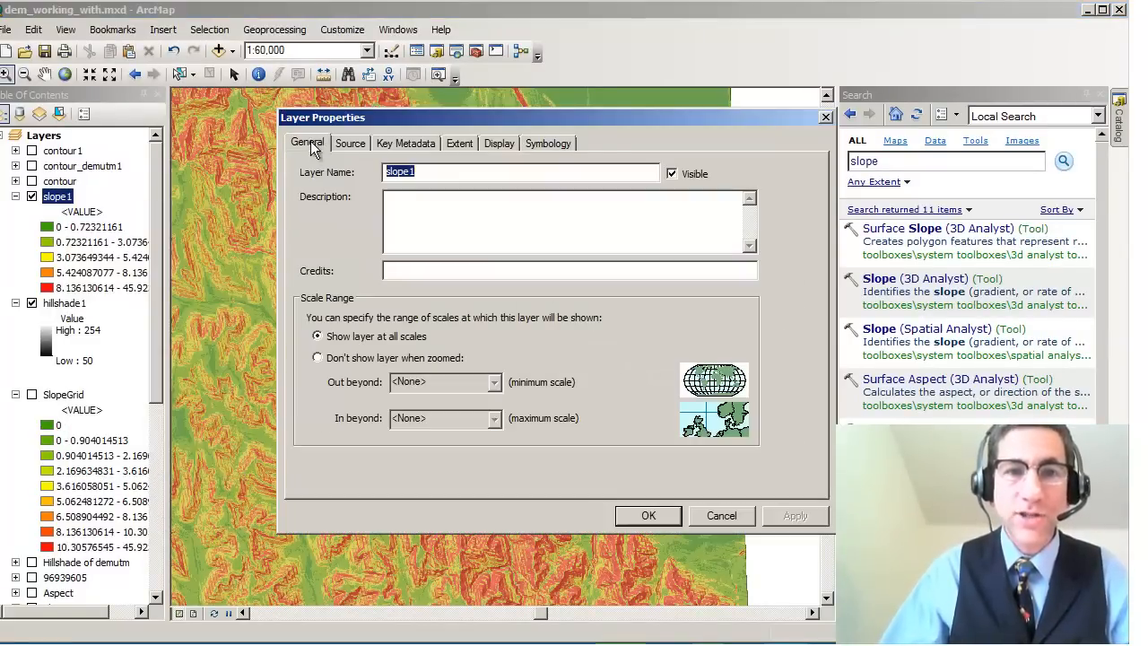
left_click(350, 143)
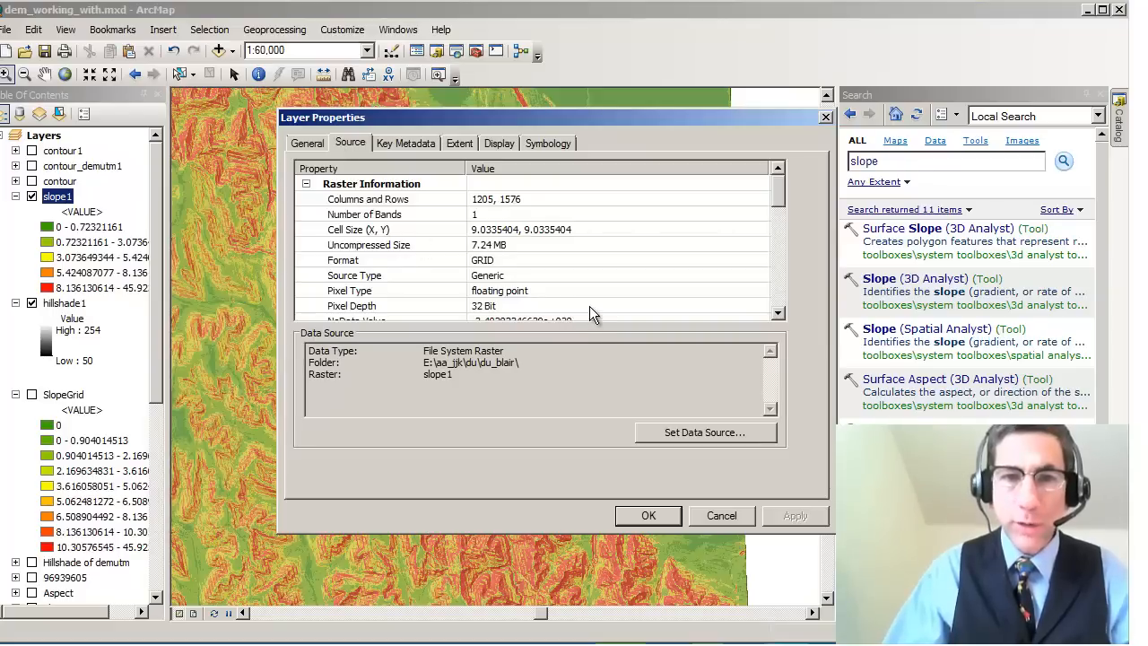
left_click_drag(782, 192, 784, 252)
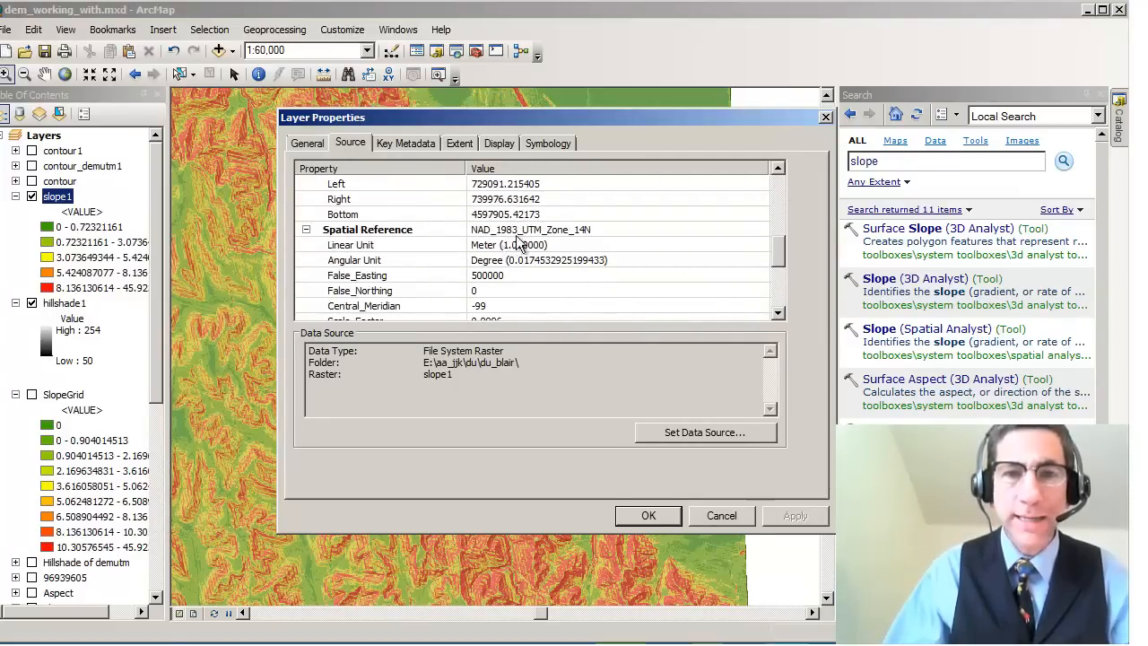